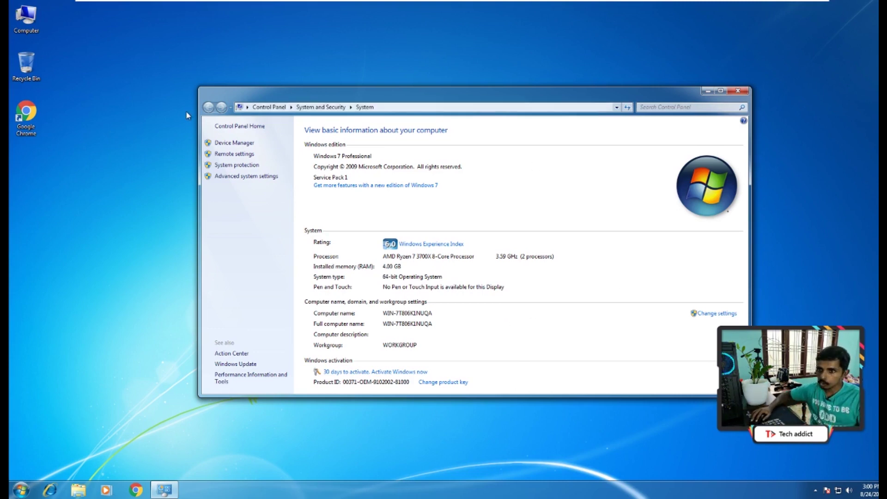
- Open Google Chrome in a maximized window and search the web for "windows 10 image"
double_click(20, 125)
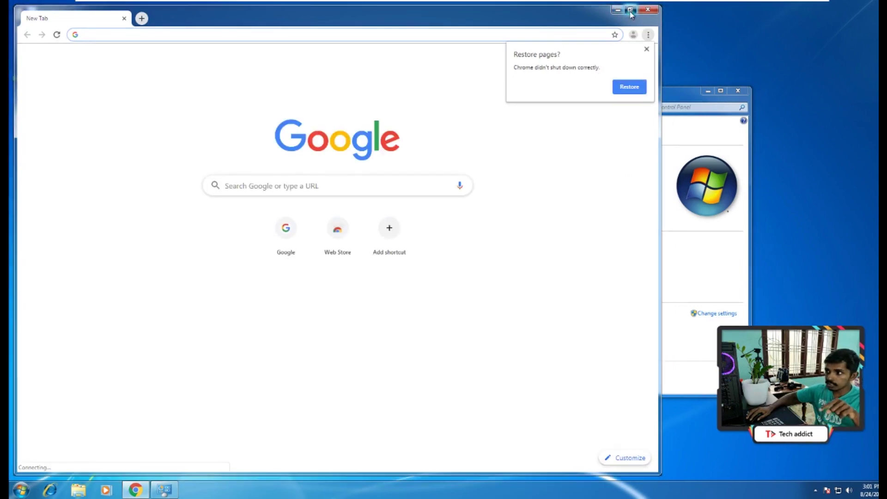
click(630, 10)
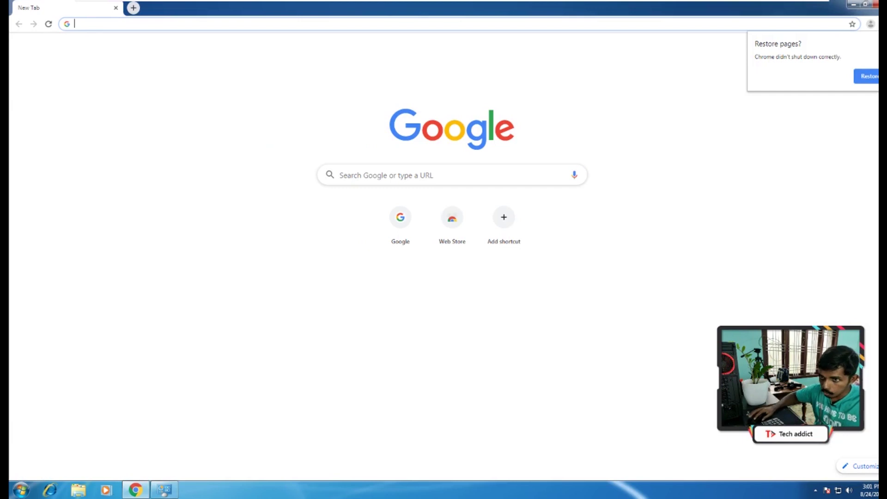
text(windows )
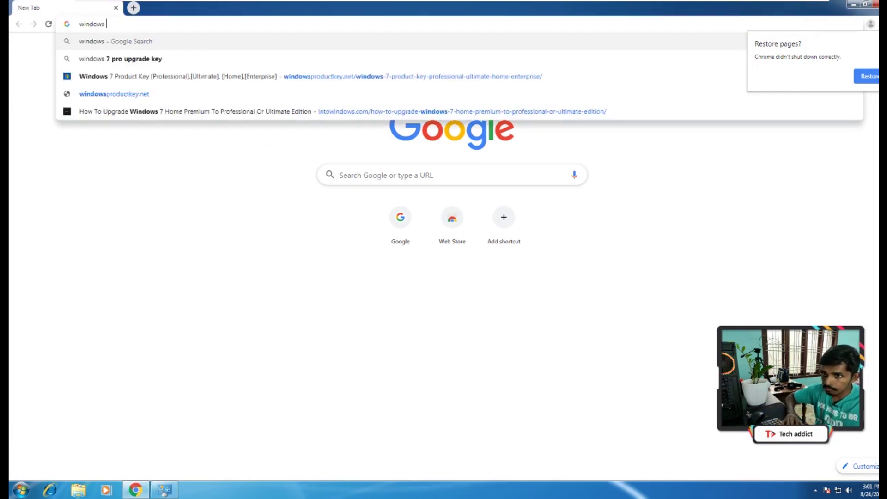
text(10 image)
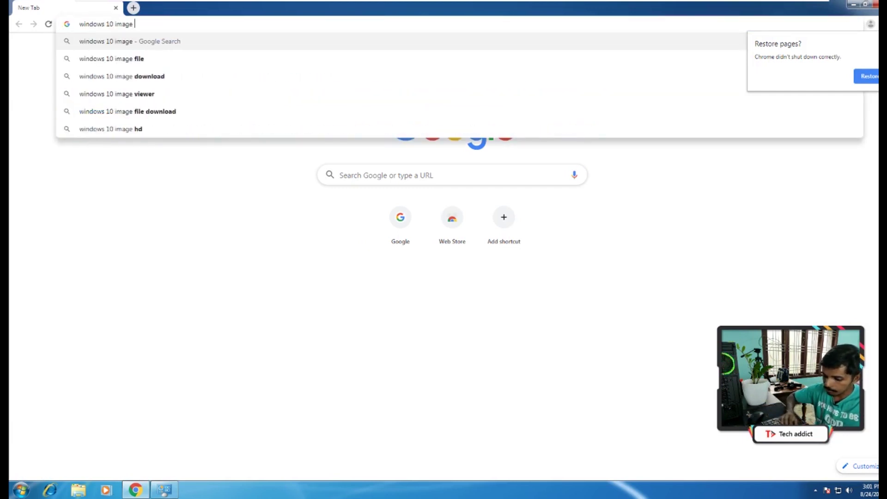
key(Return)
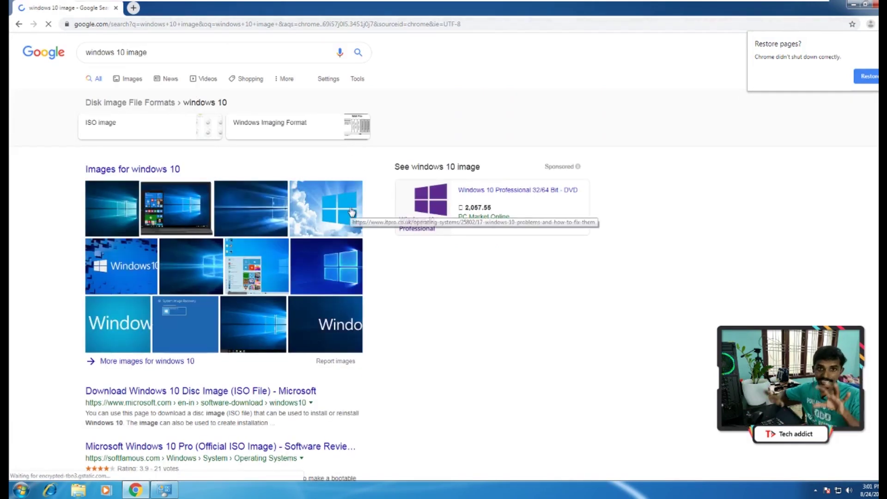
- Open Microsoft's Windows 10 disc image page from the search results and download the media creation tool
scroll(342, 226, down, 1)
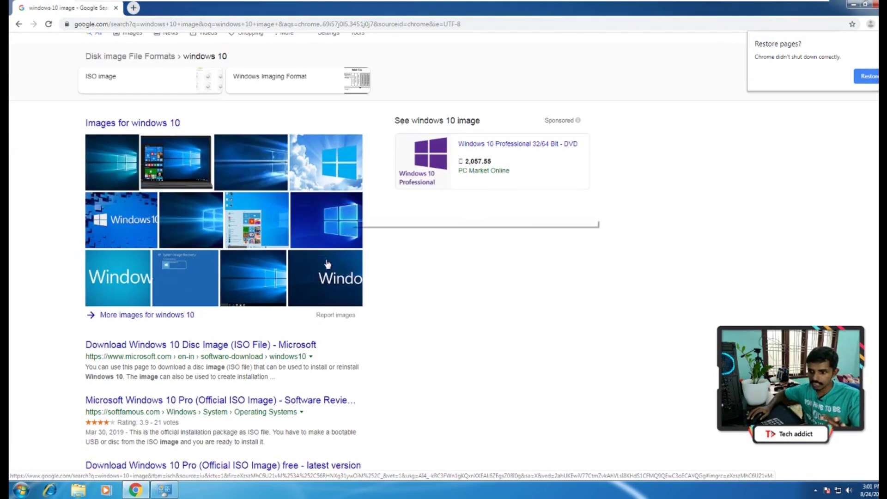
click(273, 297)
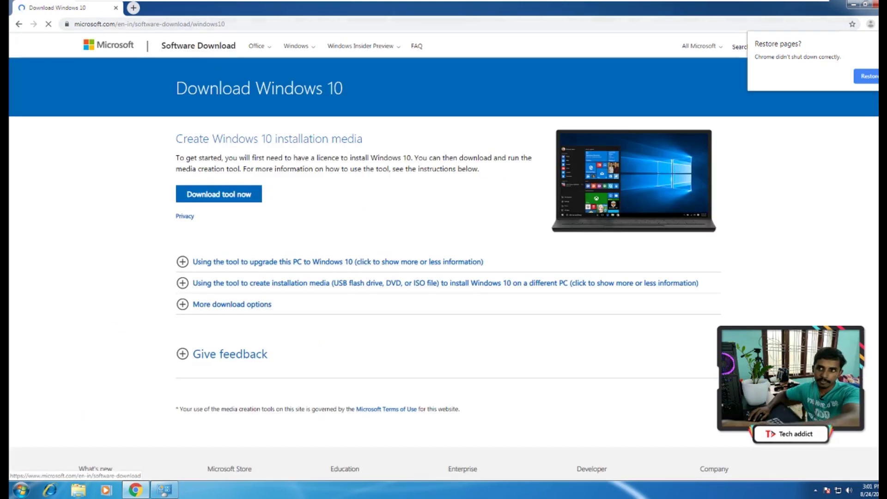
click(232, 202)
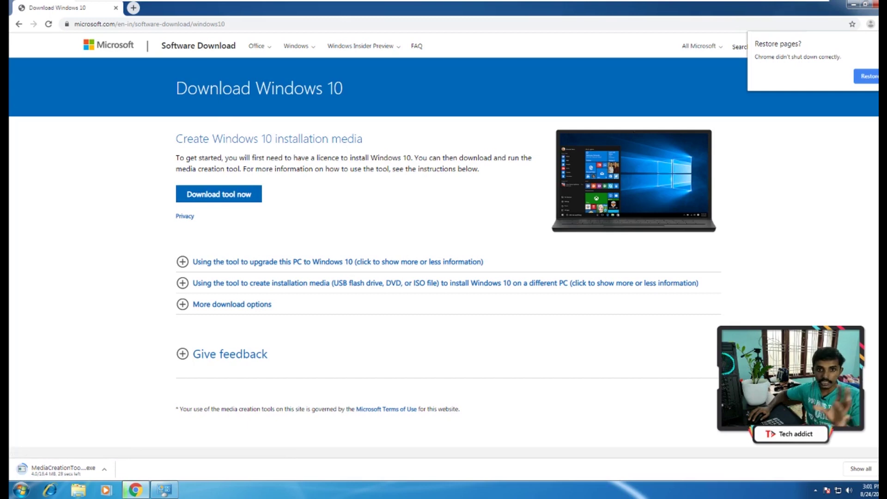
- Minimize the browser and check the Windows activation section of the open System window
click(853, 3)
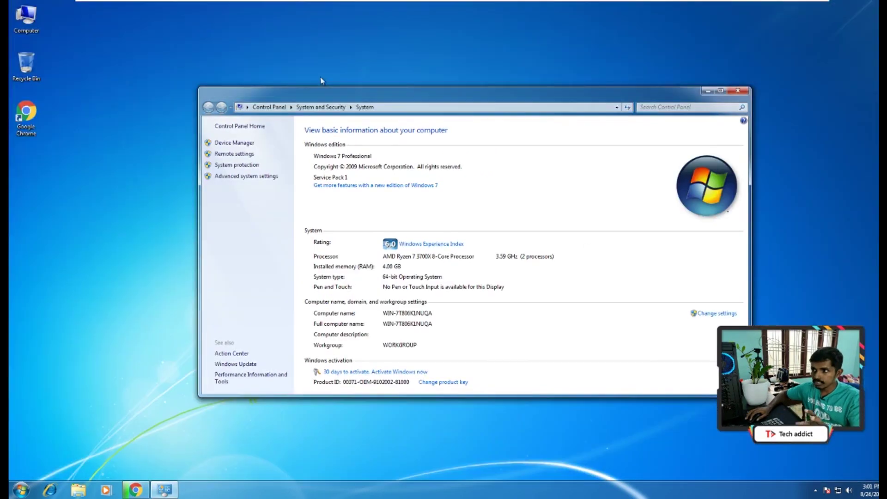
right_click(29, 13)
click(326, 48)
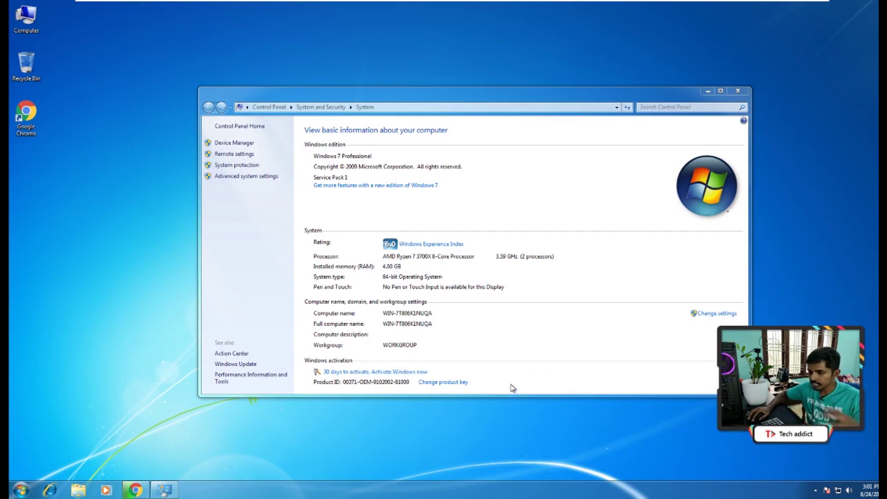
- Return to Chrome and search the web for "windwos 7 loader" in a new tab
click(135, 490)
click(133, 10)
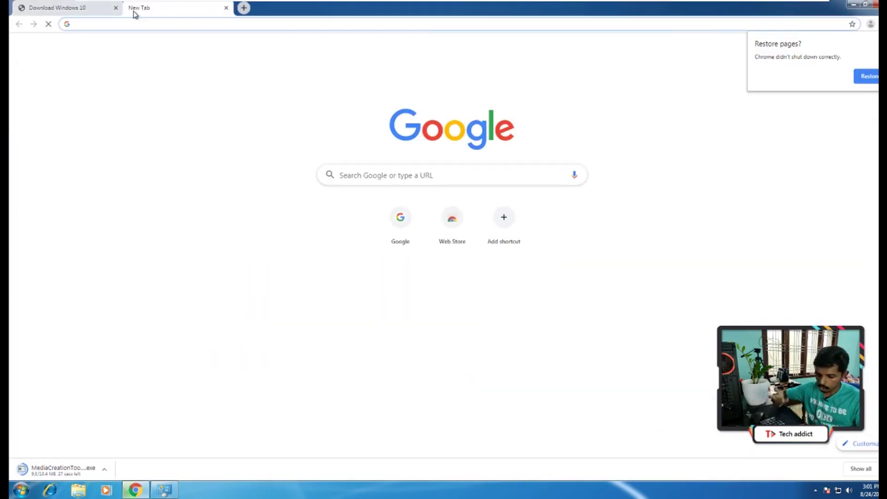
text(win)
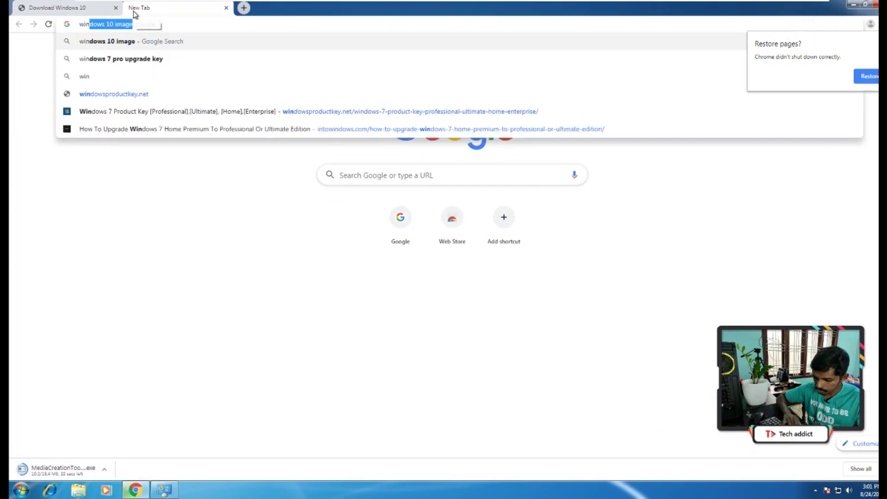
text(dwos 7 loader)
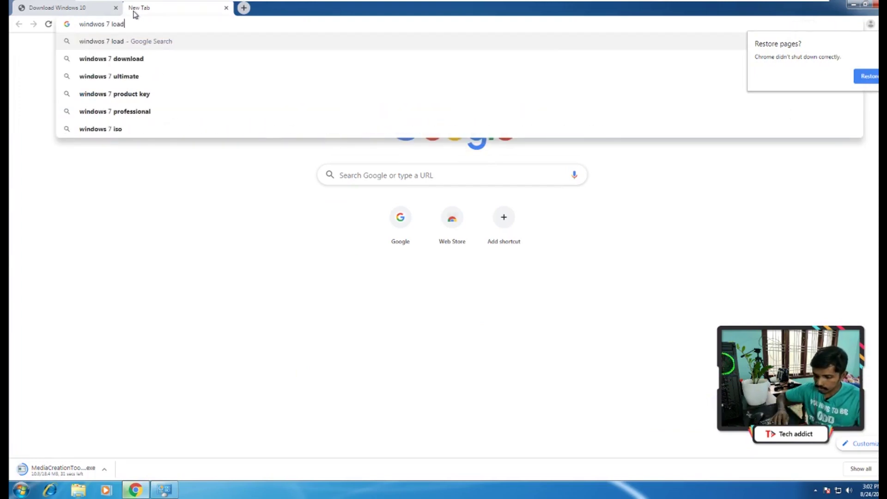
key(Return)
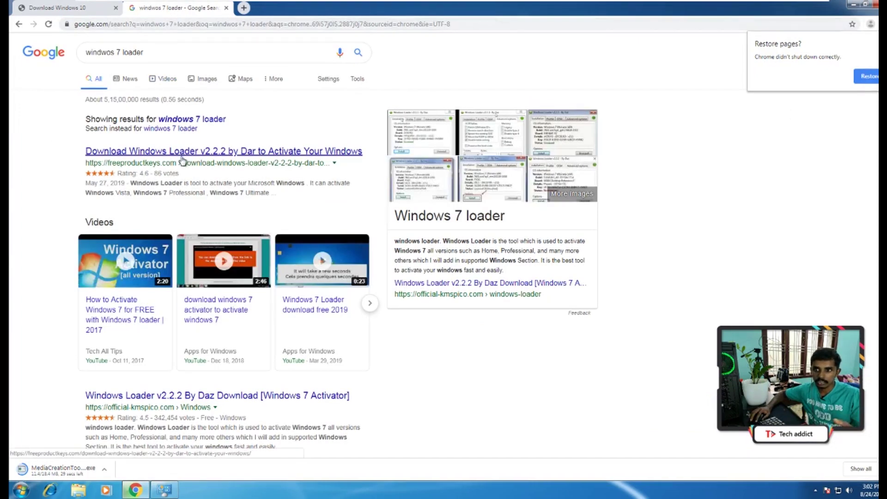
- Open the freeproductkeys.com result for Windows Loader v2.2.2 and look through its page
click(194, 153)
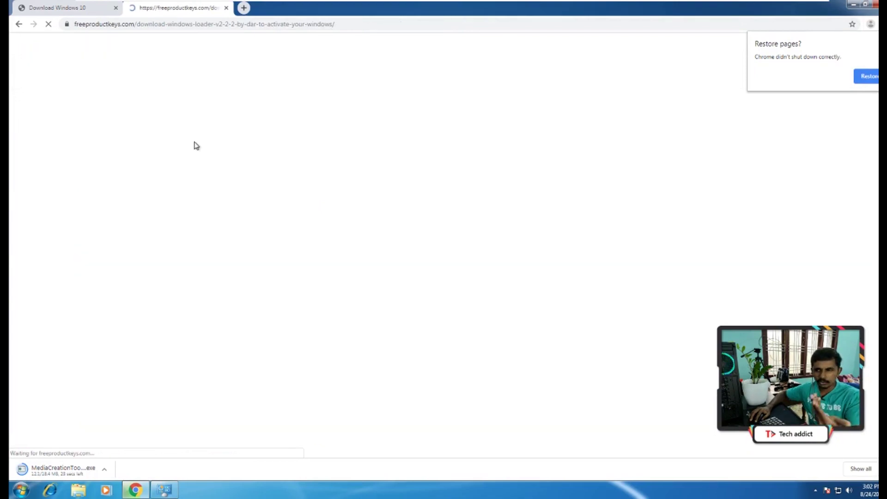
scroll(415, 175, down, 3)
scroll(425, 178, down, 15)
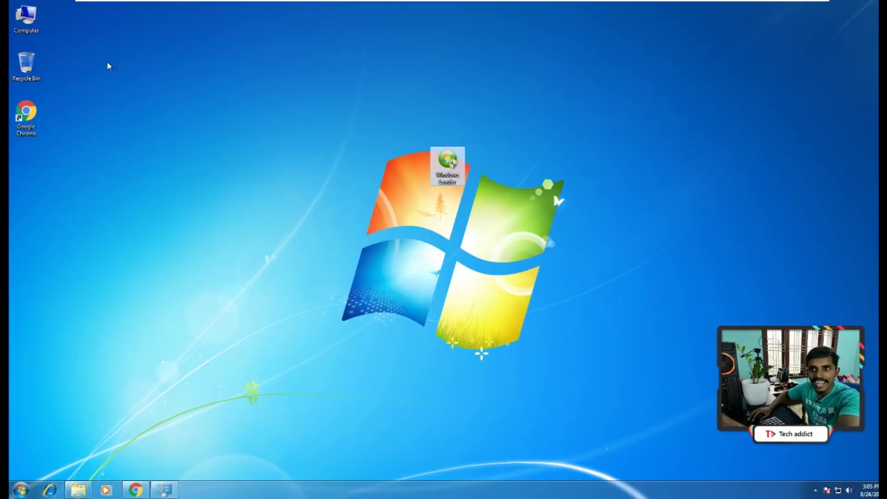
- View the computer's system properties to check the Windows activation status, and minimize the window
right_click(34, 19)
click(92, 106)
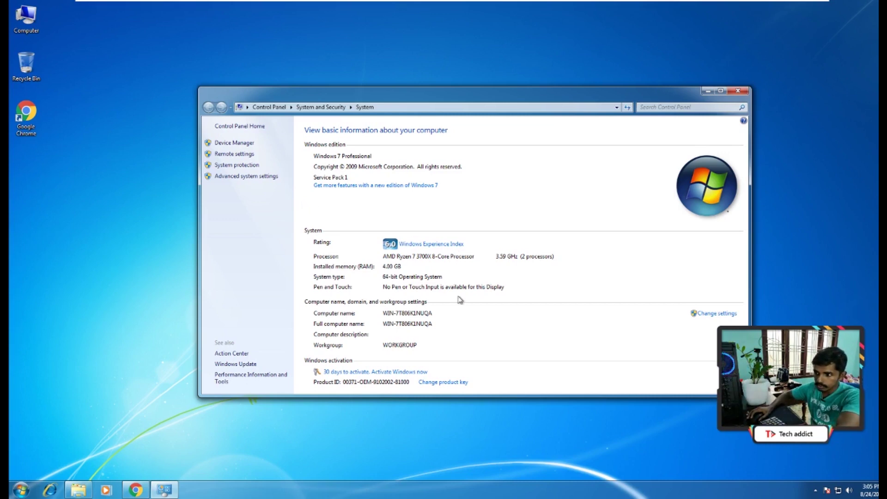
click(709, 90)
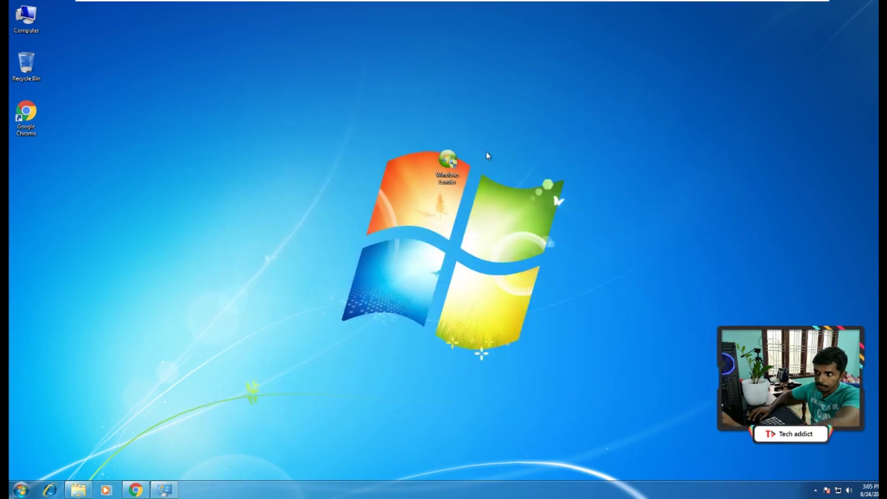
- Launch Windows Loader from the desktop with permission to make changes, and install the loader
right_click(453, 165)
click(492, 176)
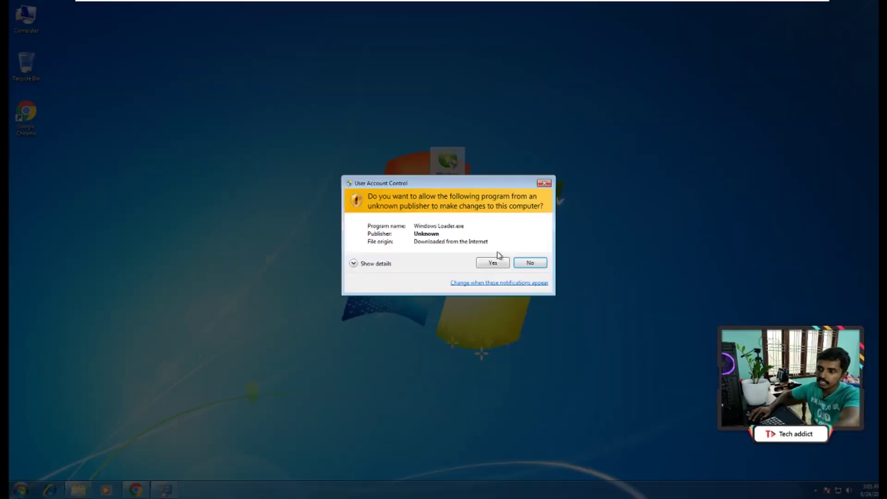
click(492, 262)
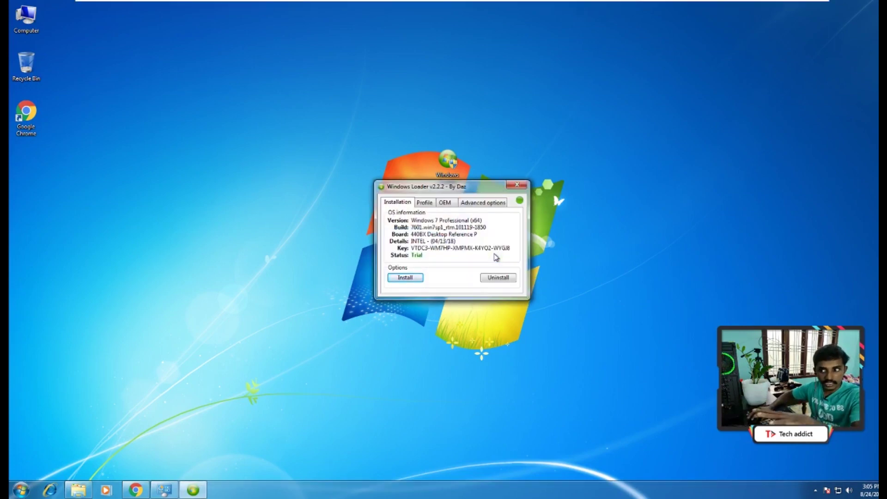
click(412, 278)
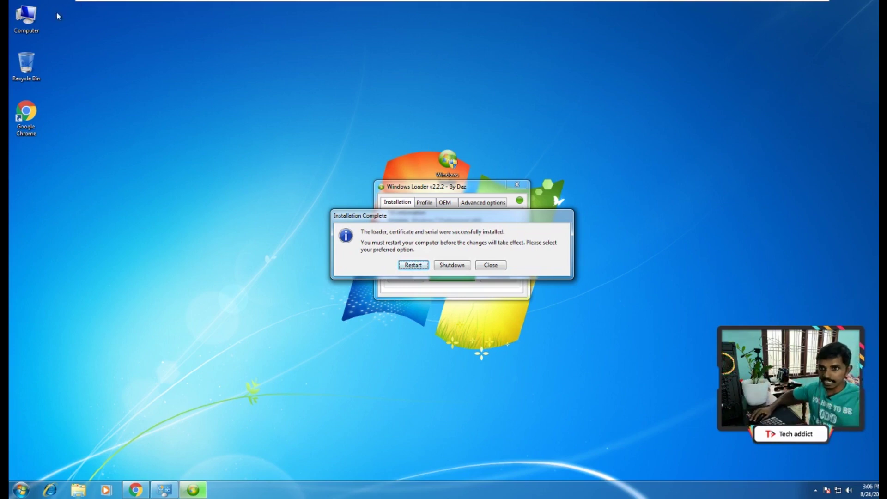
- Open the computer's system properties behind the Installation Complete dialog to check the activation status
right_click(18, 14)
click(71, 99)
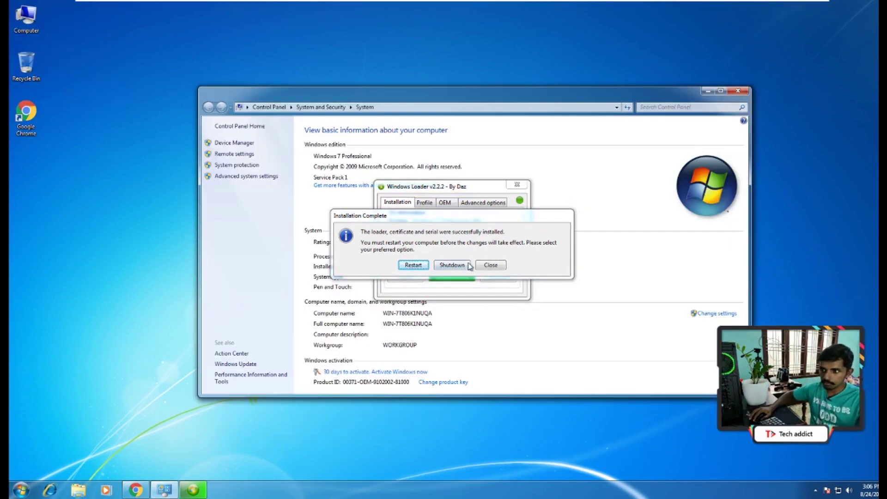
click(478, 214)
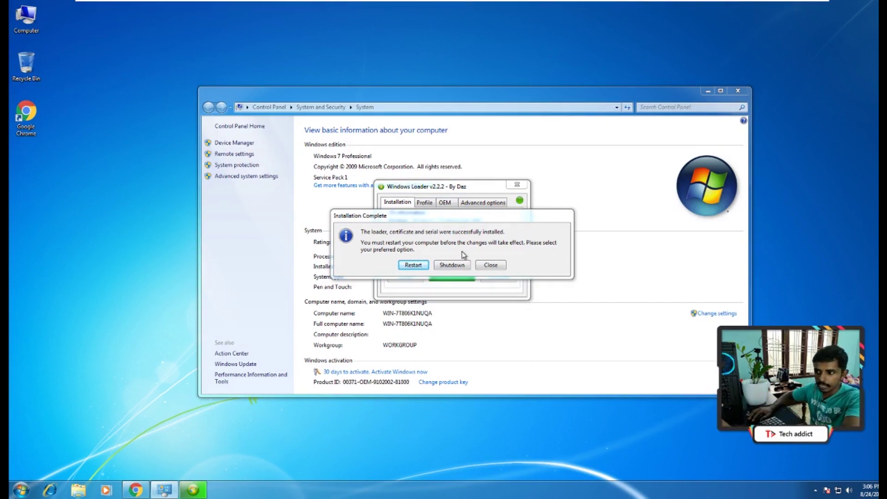
- Restart the computer from the Installation Complete dialog and review the Windows activation status in the system properties
click(419, 267)
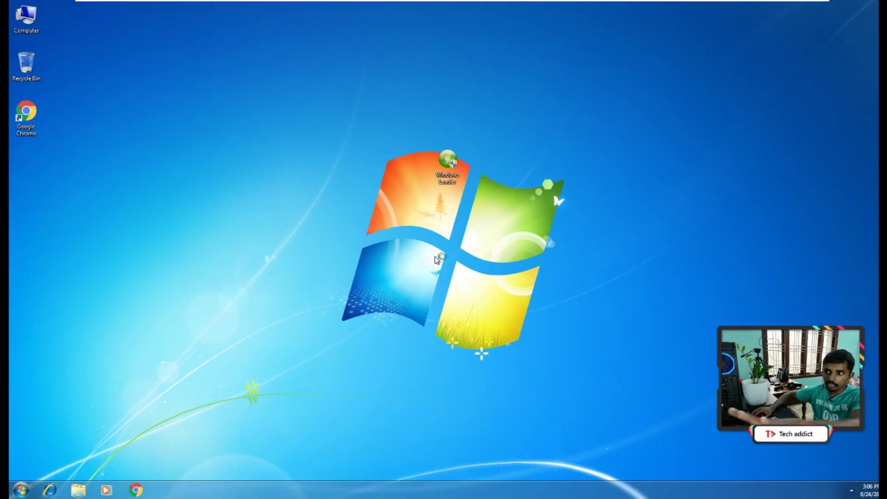
right_click(28, 21)
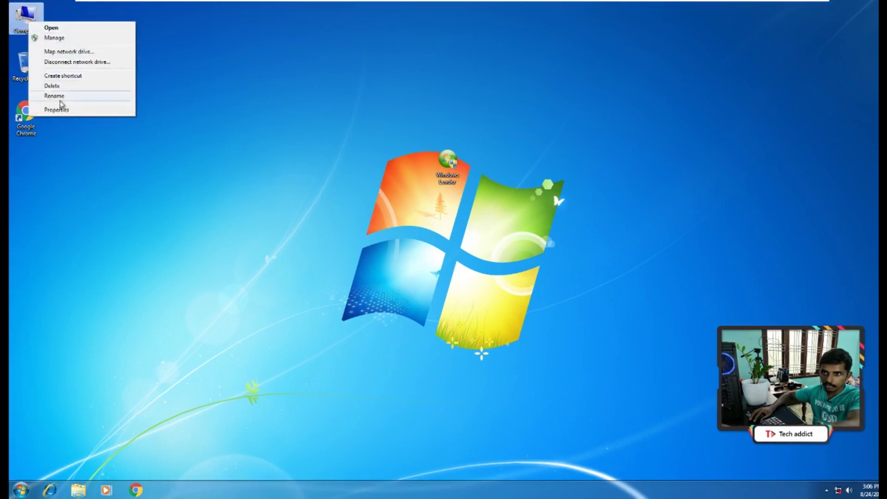
click(56, 109)
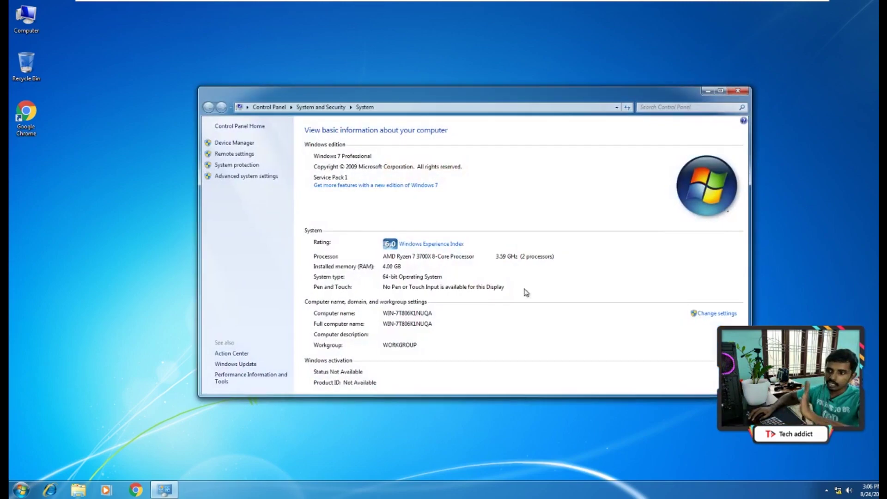
scroll(555, 316, down, 1)
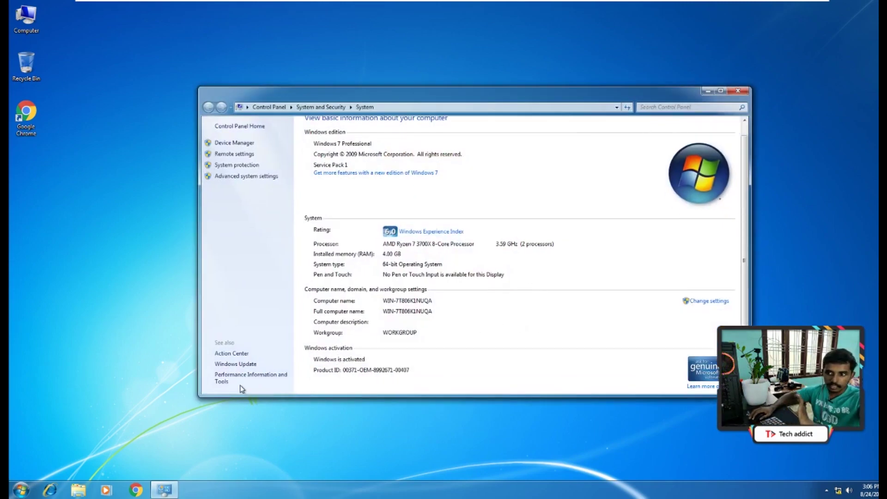
- Search for "windows 10 image" in Chrome and open Microsoft's Download Windows 10 Disc Image (ISO File) result
click(136, 490)
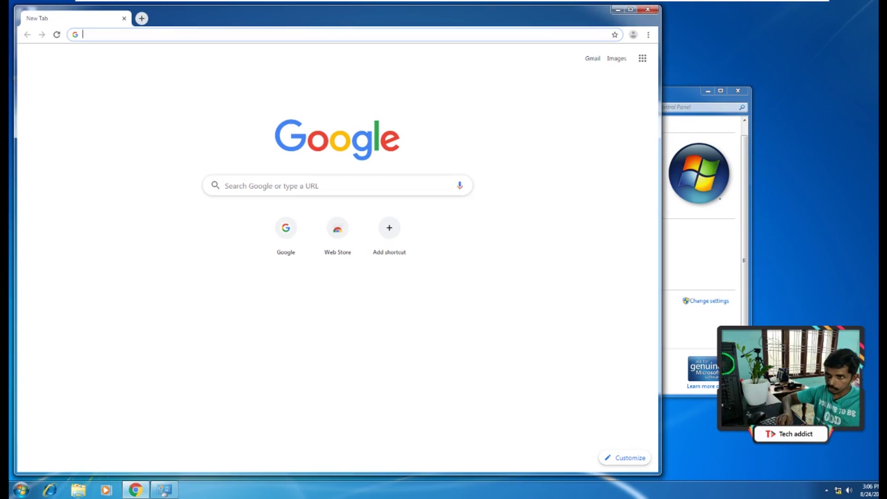
text(windows )
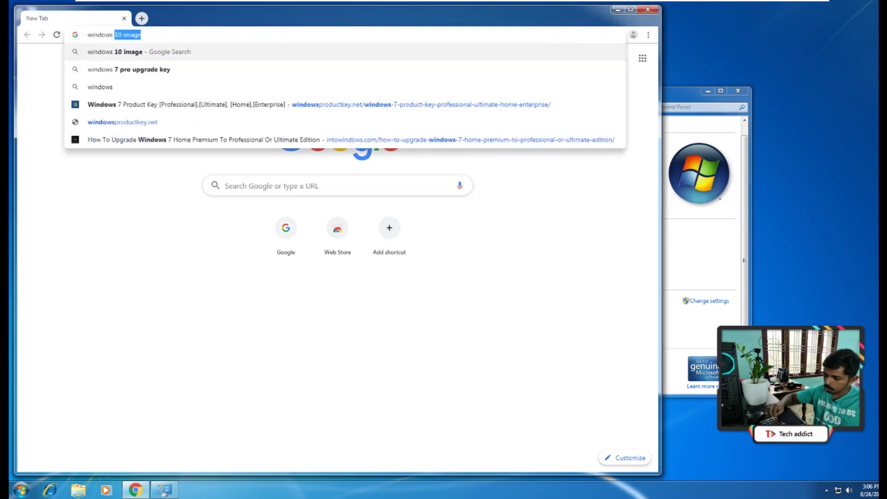
text(10 image)
key(Return)
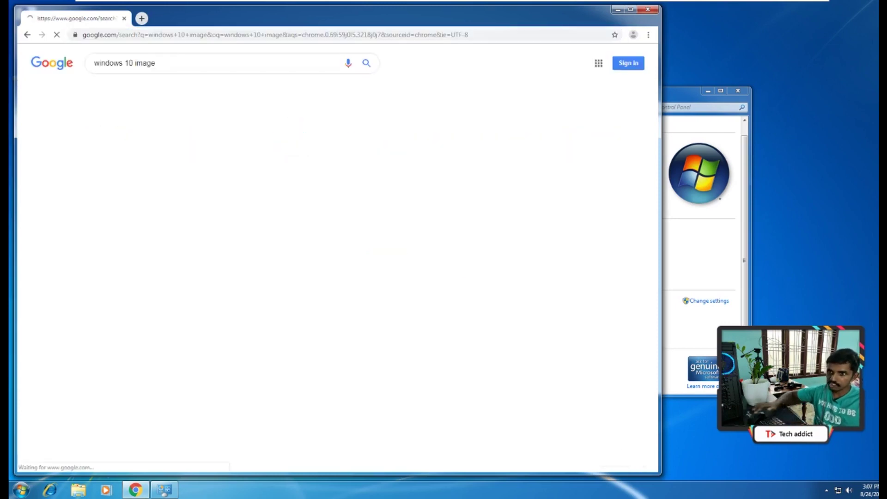
scroll(194, 154, down, 3)
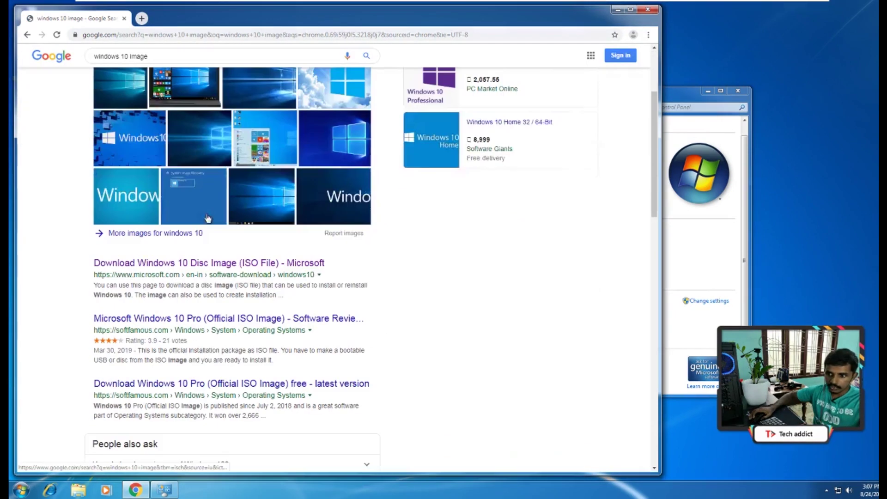
click(201, 265)
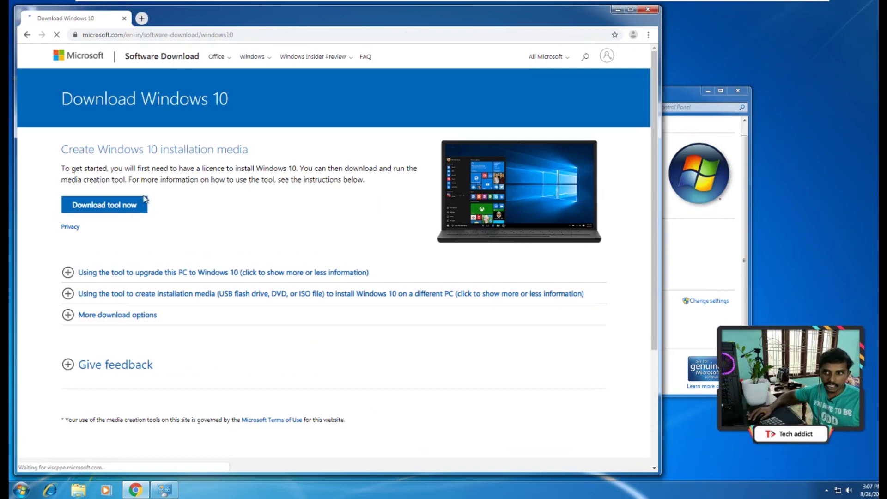
- Download the Windows 10 media creation tool, place the file on the desktop, and minimize the browser
click(134, 206)
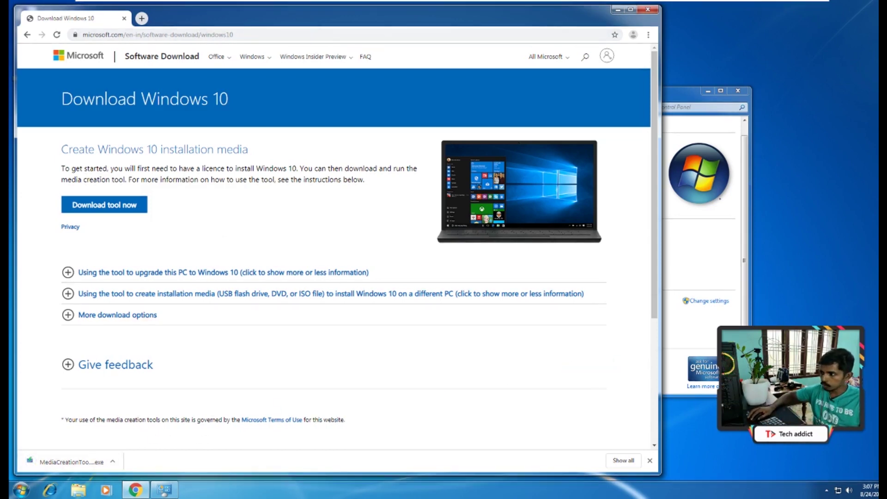
drag(69, 461, 831, 303)
click(618, 9)
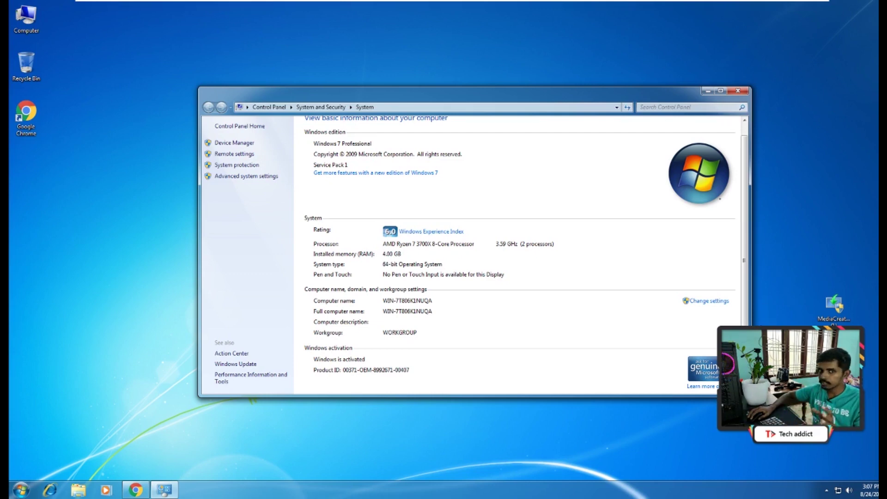
- Launch the Windows 10 media creation tool from the desktop and allow it to make changes to the computer
right_click(835, 317)
click(836, 320)
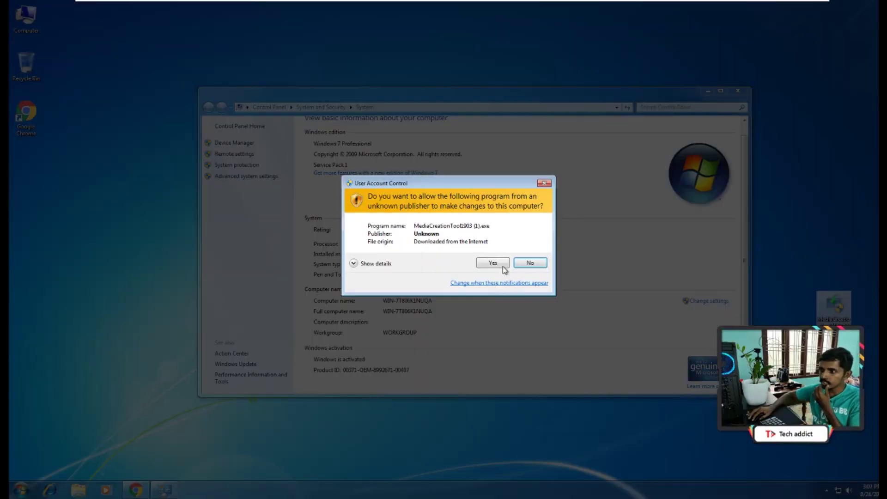
click(503, 265)
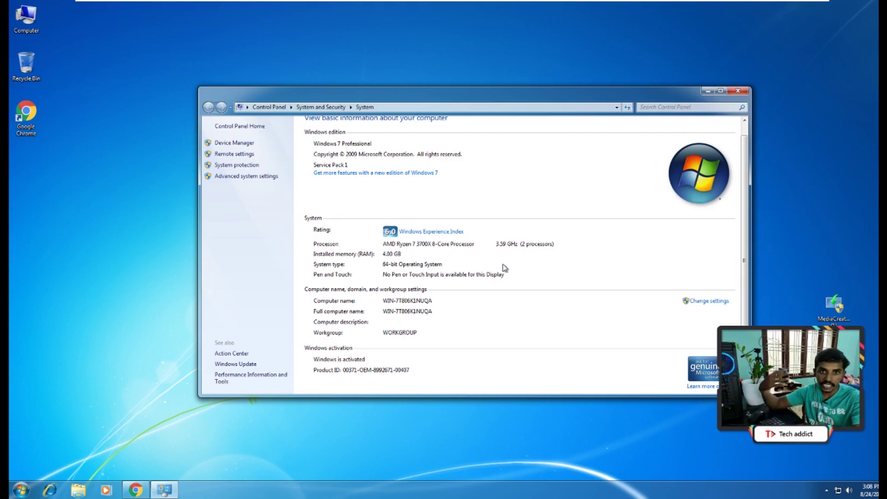
- Minimize the System window, refresh the desktop, and accept the media creation tool's license terms
click(707, 91)
right_click(501, 114)
click(524, 135)
right_click(524, 112)
click(542, 137)
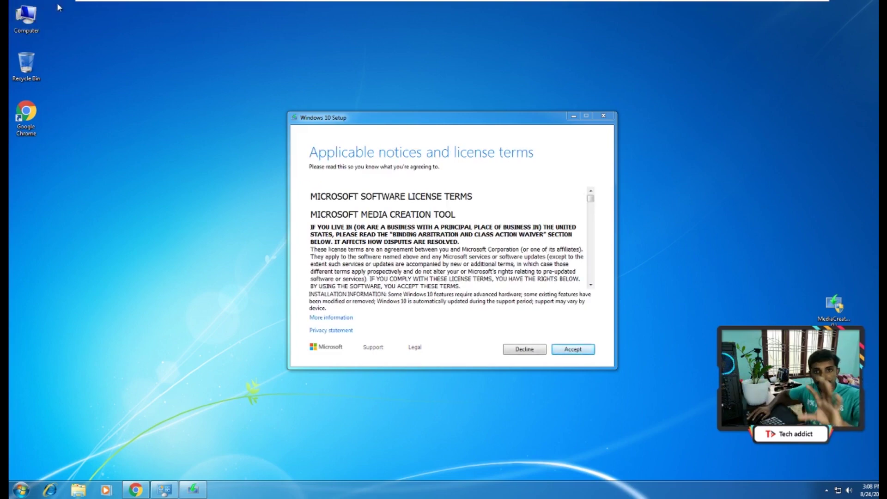
click(580, 348)
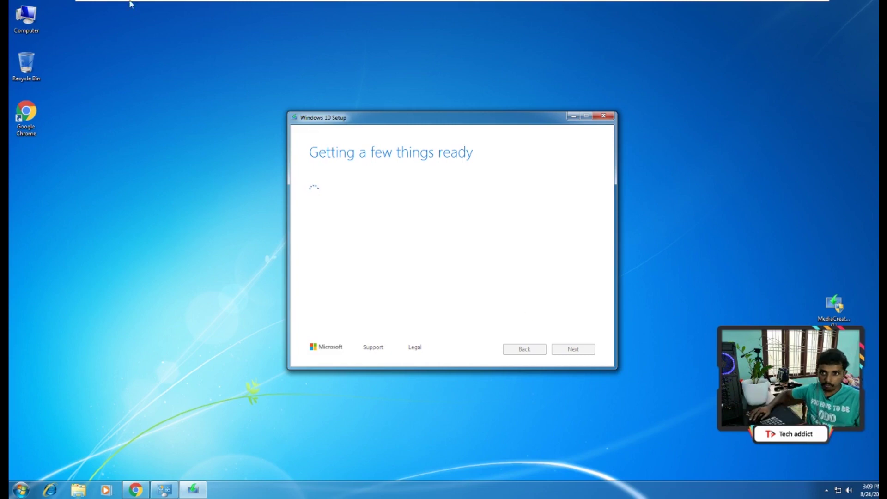
- Check the Windows edition and activation status in the computer's properties, and continue the setup with Upgrade this PC now
right_click(27, 16)
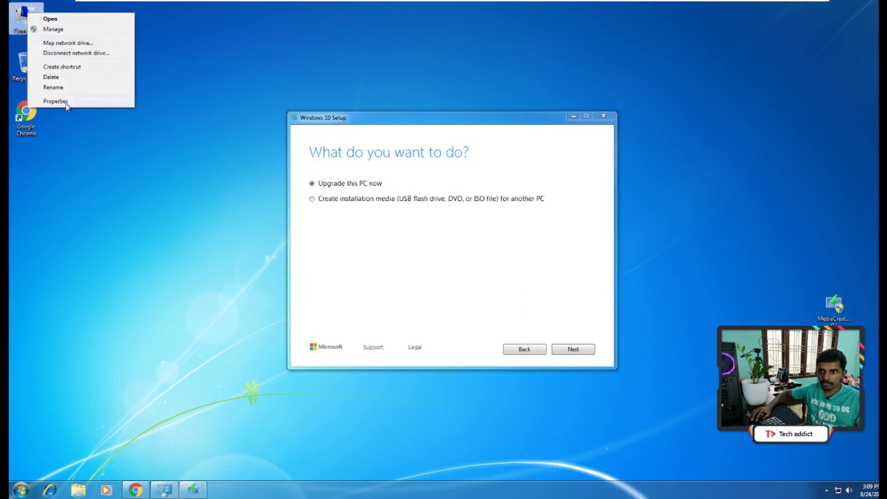
click(65, 100)
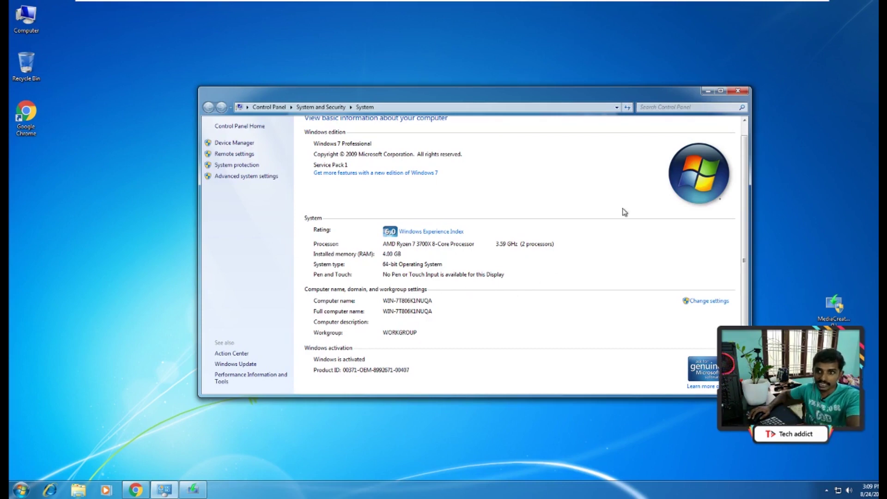
click(708, 91)
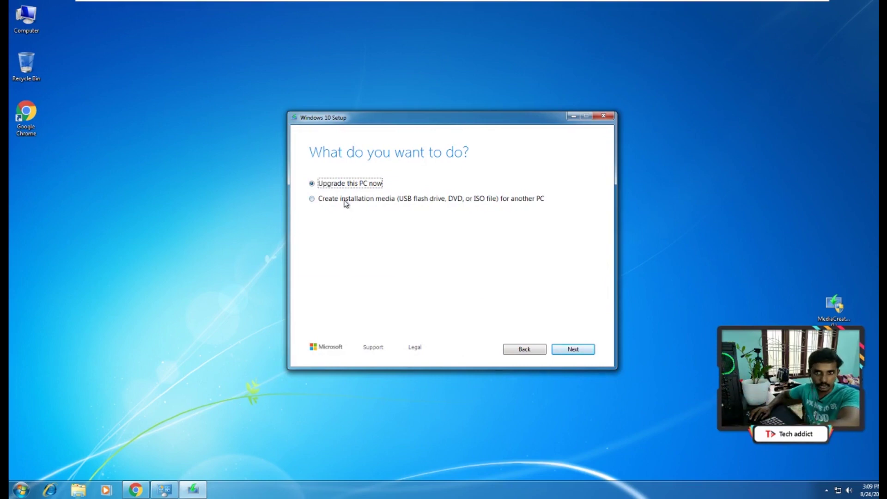
click(585, 352)
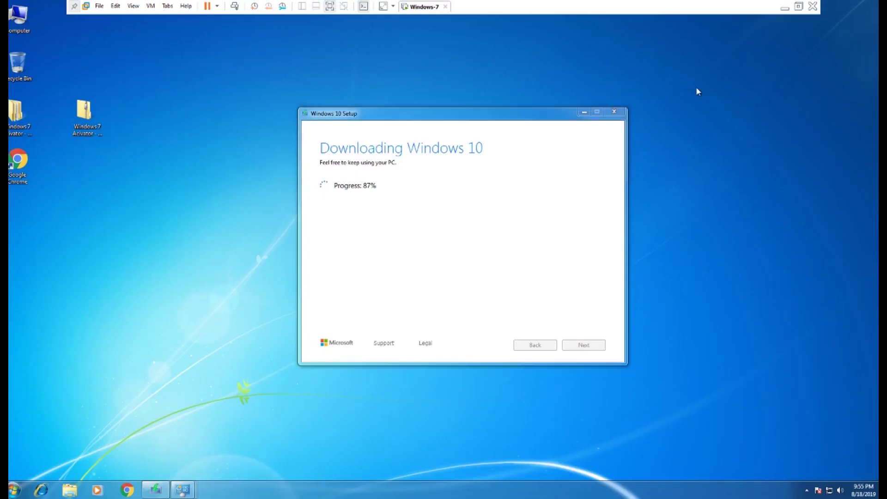
click(719, 12)
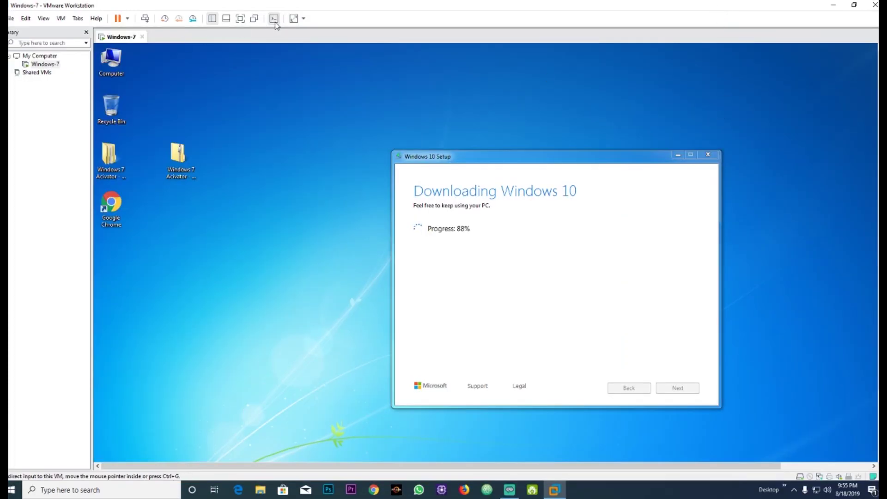
click(240, 18)
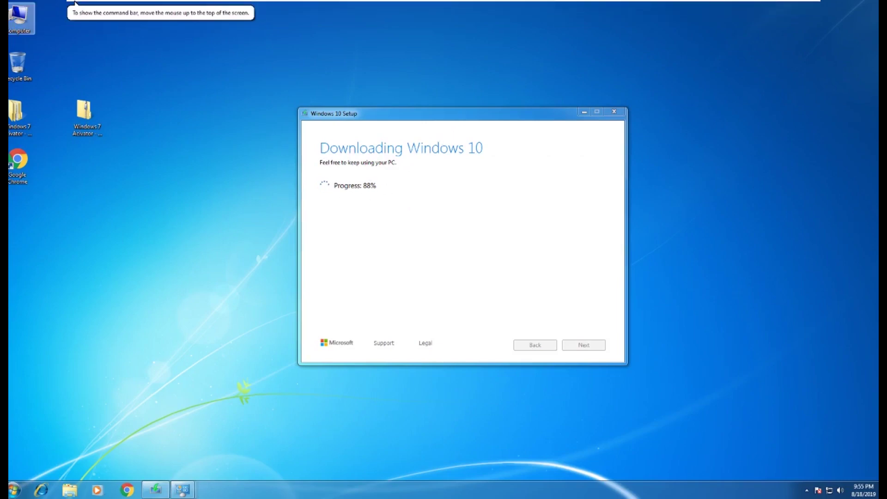
- Review the Windows edition and activation details in the computer's properties while Windows 10 downloads, and minimize the System window
right_click(18, 16)
click(37, 99)
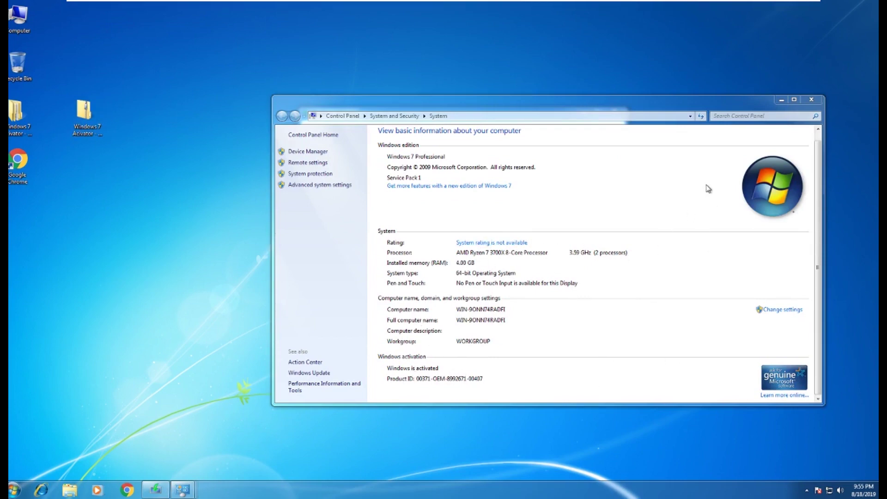
click(782, 100)
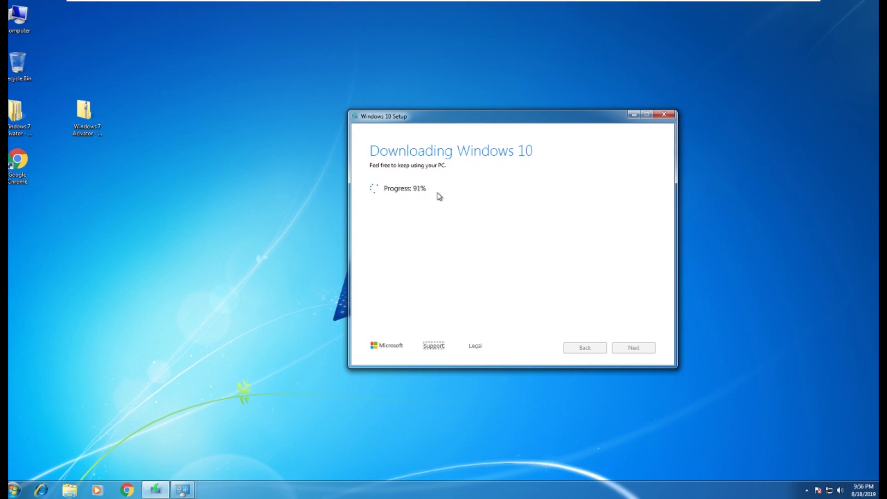
right_click(172, 115)
right_click(21, 21)
click(69, 112)
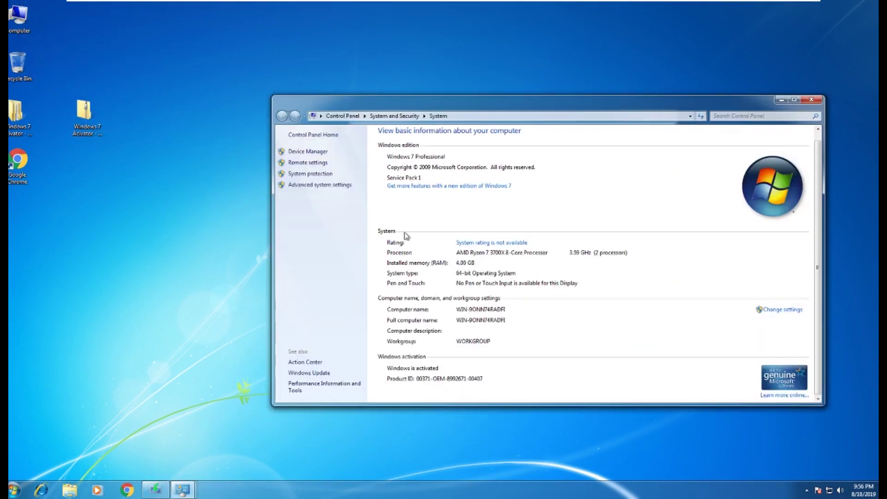
click(781, 99)
right_click(710, 73)
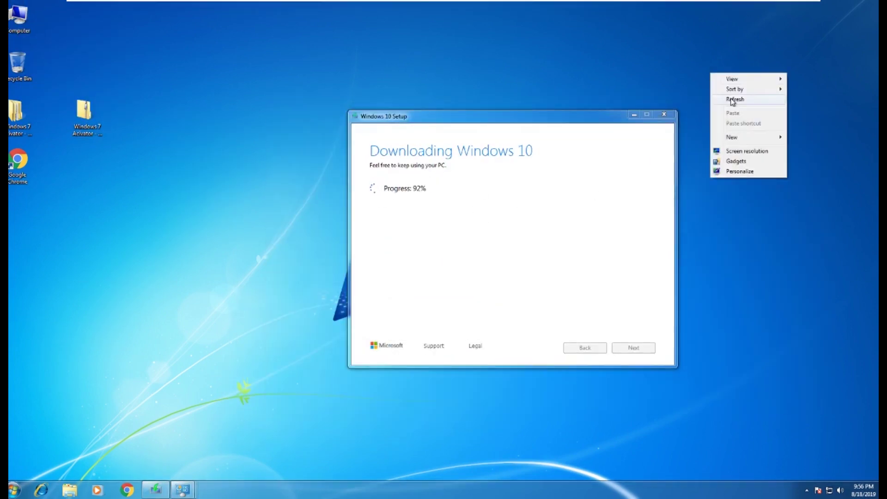
right_click(637, 43)
right_click(739, 54)
- Uncover the Local Area Connection Status window behind Windows 10 Setup, close it, and reposition the setup window
click(445, 96)
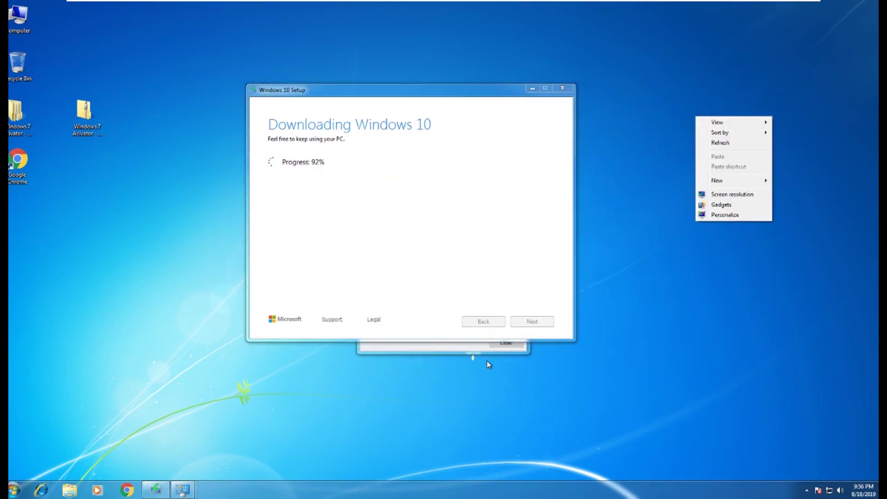
click(485, 351)
drag(456, 153, 713, 127)
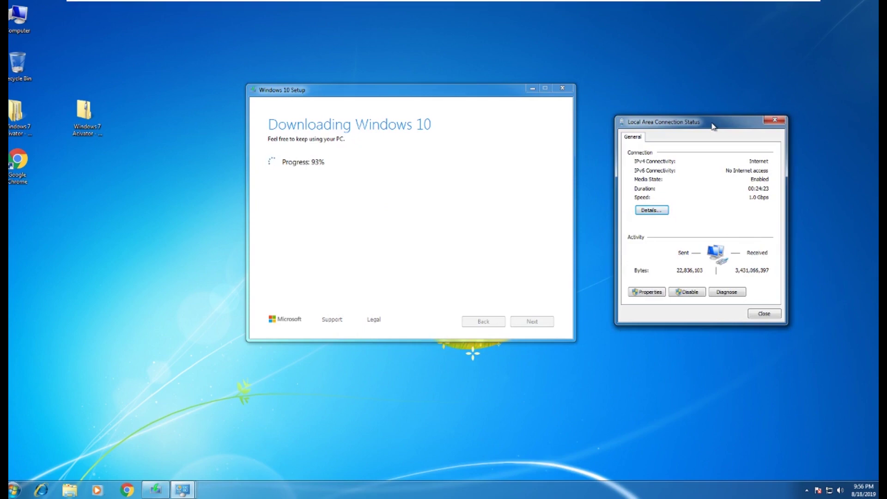
key(Escape)
drag(439, 95, 476, 103)
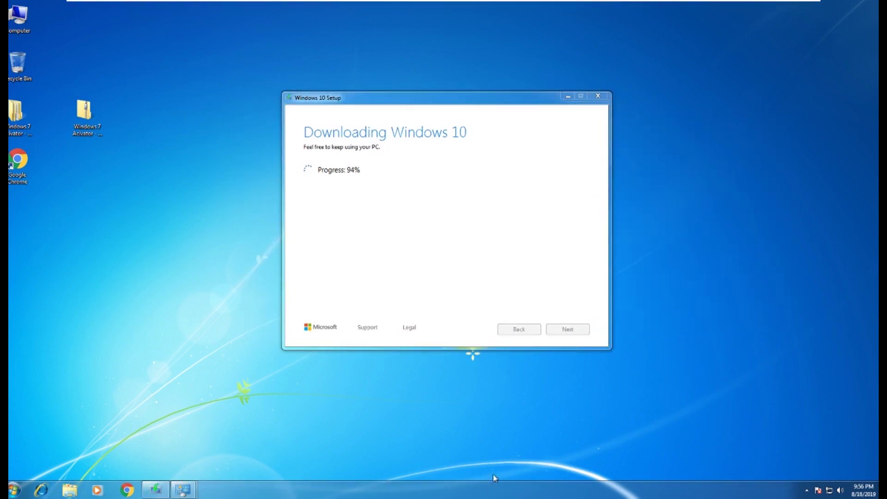
right_click(182, 225)
click(205, 252)
right_click(176, 129)
click(200, 156)
right_click(154, 103)
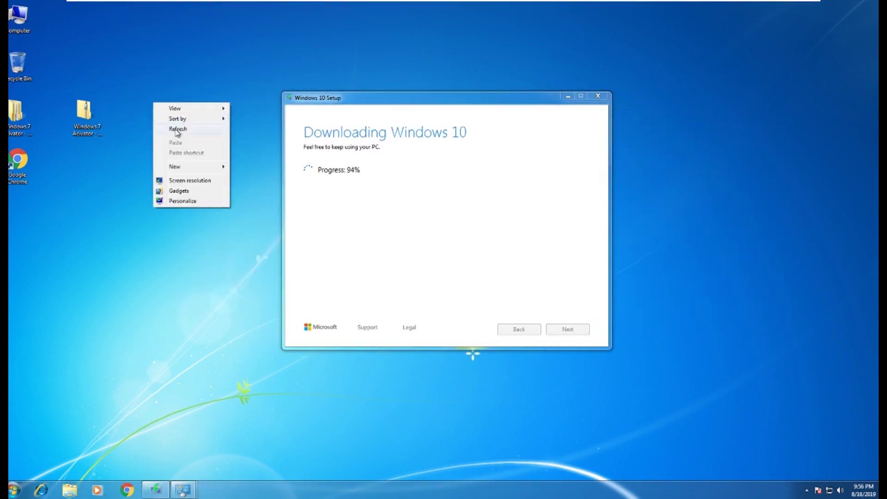
click(190, 129)
right_click(155, 101)
click(180, 129)
right_click(157, 99)
click(182, 126)
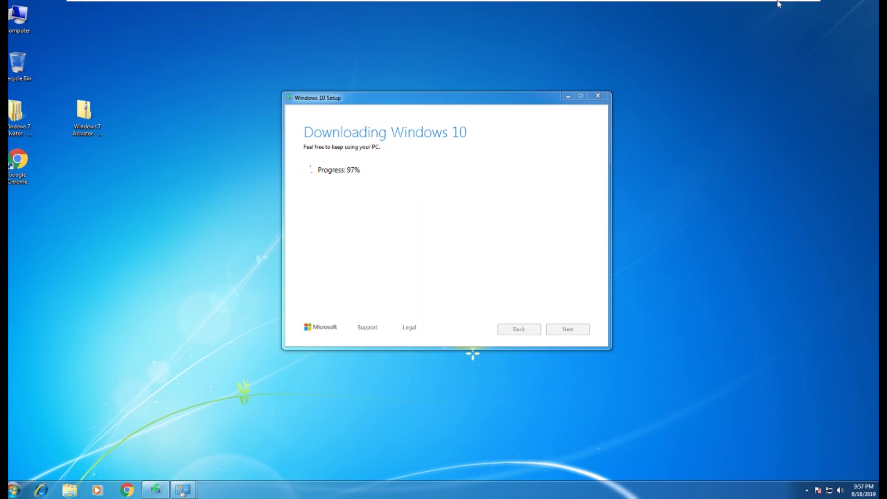
- Reopen the computer's properties during the download for another look at the activation status, and minimize the window
mouse_move(779, 3)
right_click(19, 15)
click(28, 110)
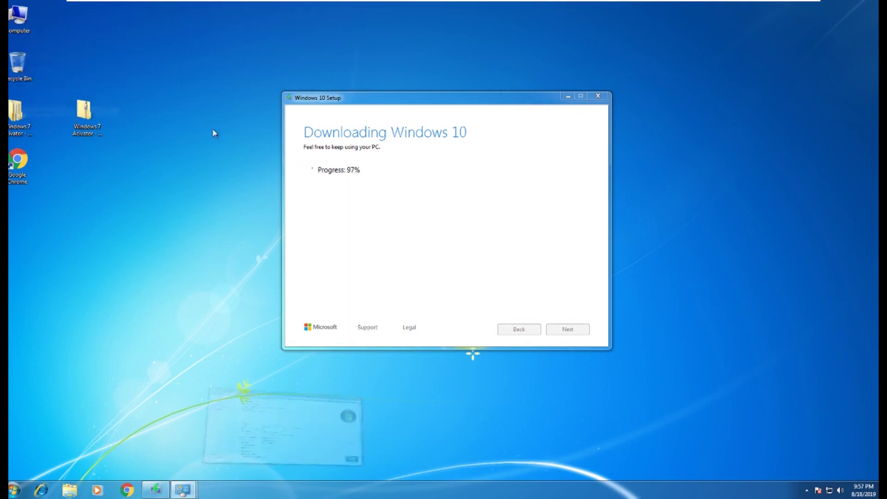
click(781, 100)
right_click(681, 69)
right_click(636, 50)
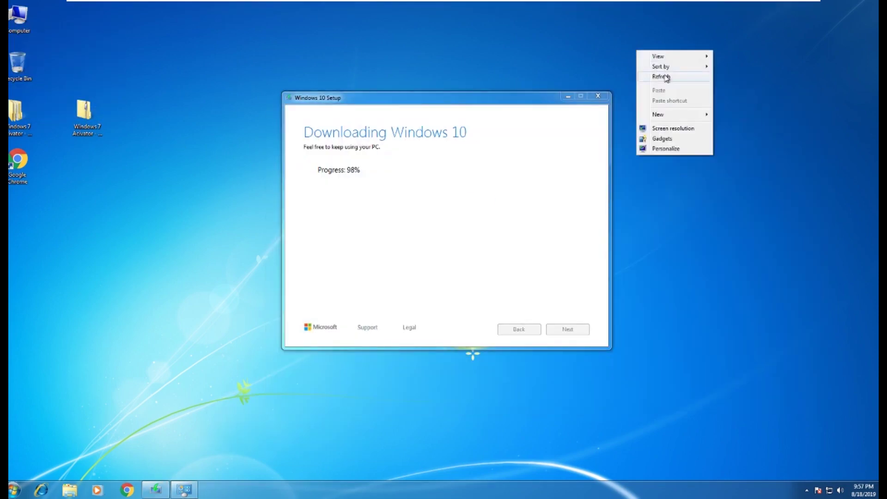
right_click(654, 62)
click(676, 88)
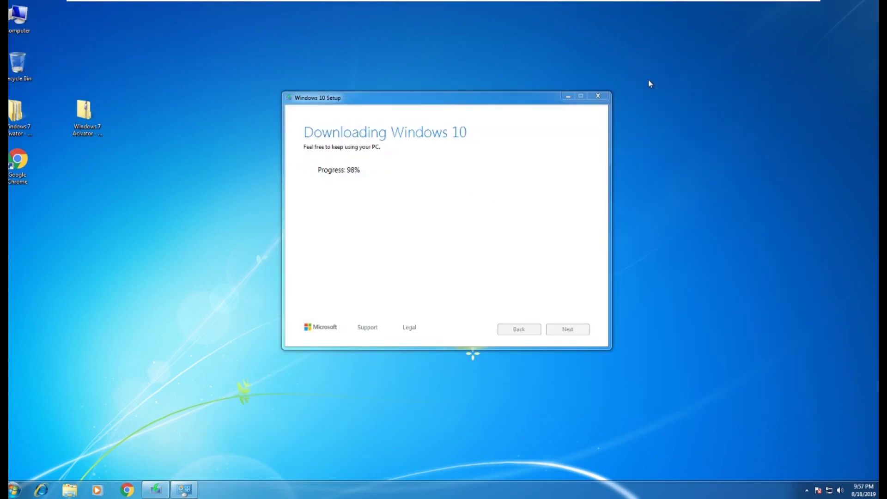
- Open the Windows 7 activator archive on the desktop and its inner folder to examine the Windows 7 Loader application
double_click(84, 113)
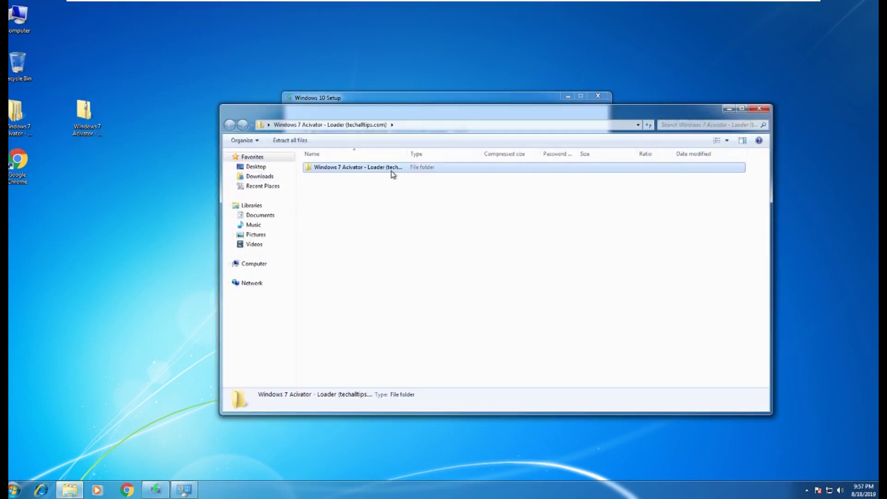
double_click(390, 172)
click(353, 170)
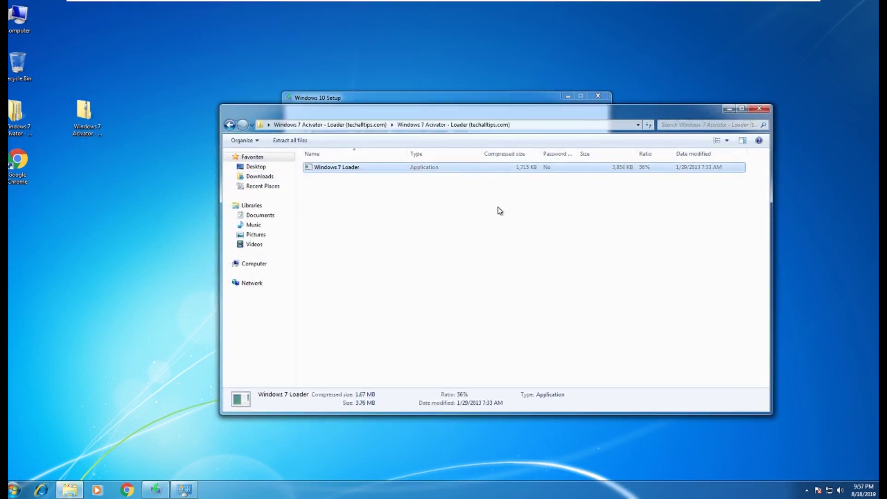
click(499, 210)
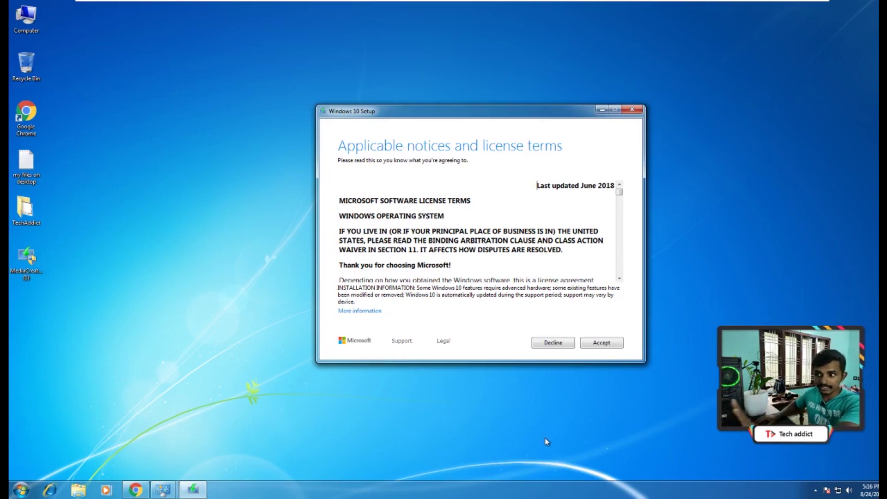
- Accept the Windows 10 license terms and consult the Windows 10 system requirements page in Chrome before returning to the setup
click(600, 343)
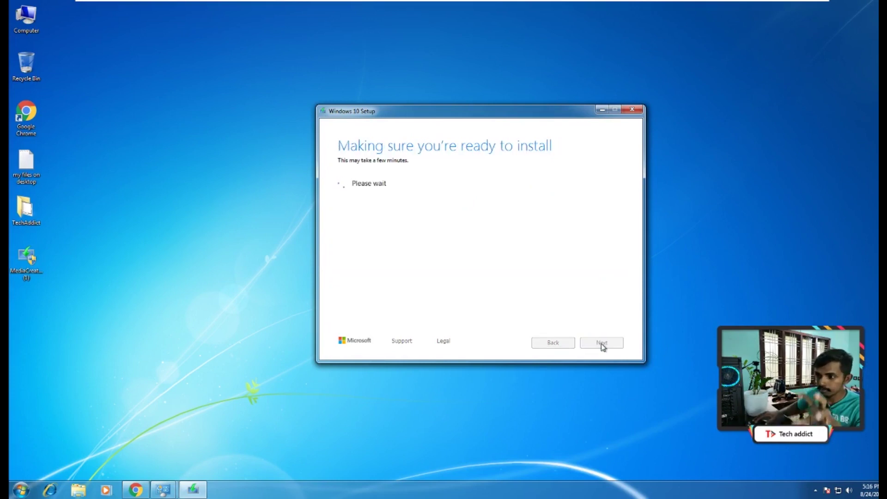
click(135, 490)
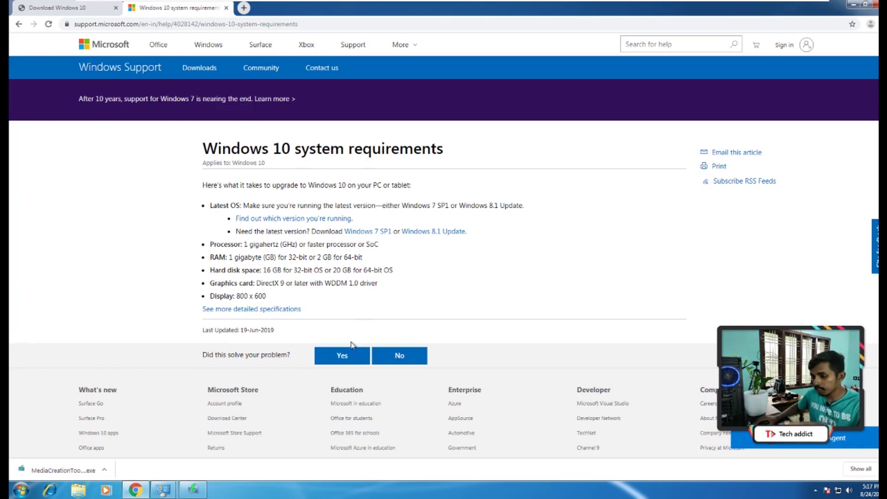
click(194, 491)
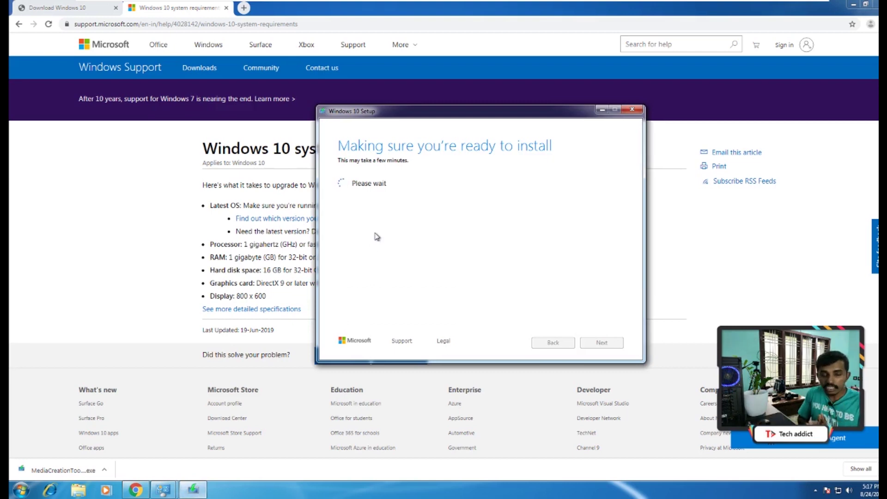